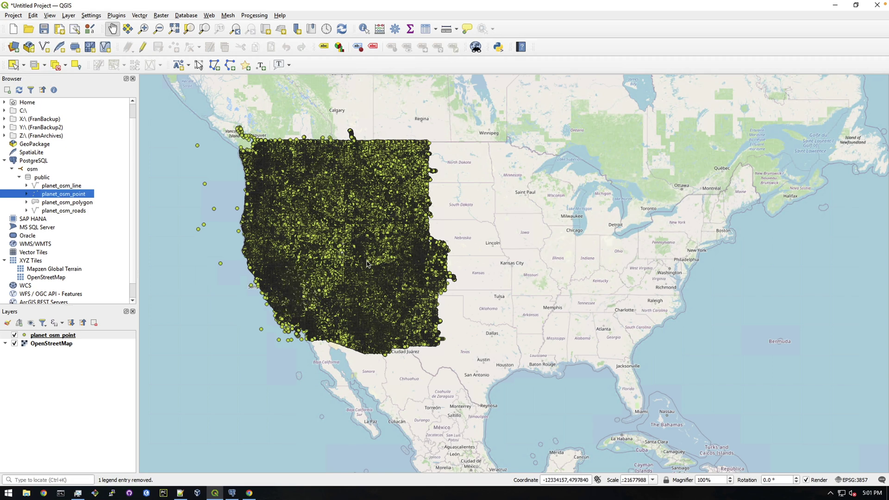
- Open the Query Builder for the planet_osm_point layer's provider feature filter
click(65, 338)
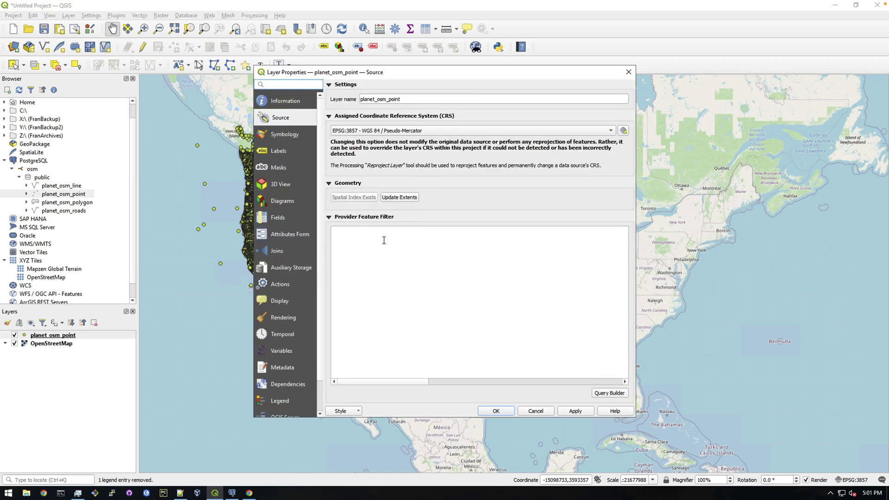
click(608, 395)
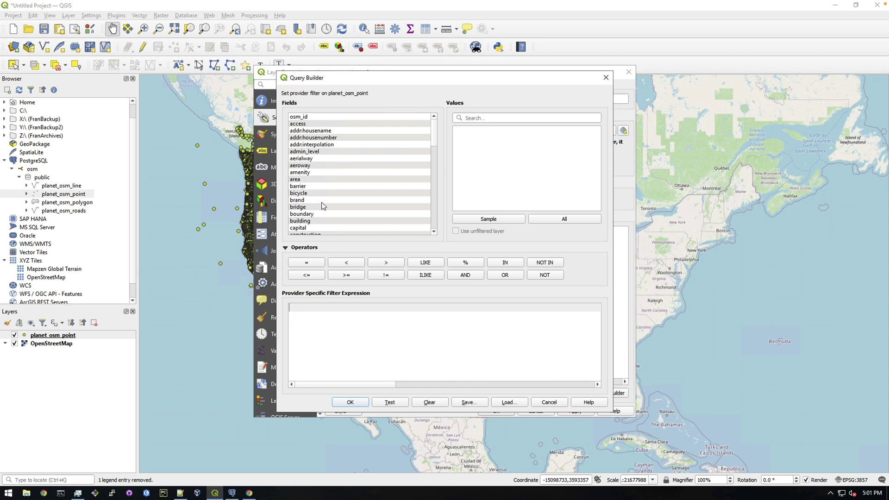
- Build the expression "amenity" = 'restaurant' from the field and value lists
double_click(300, 172)
click(307, 263)
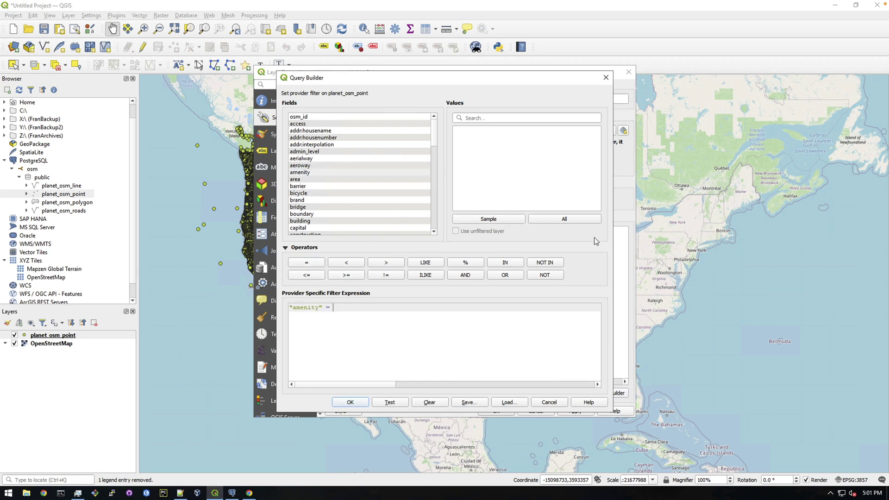
click(562, 220)
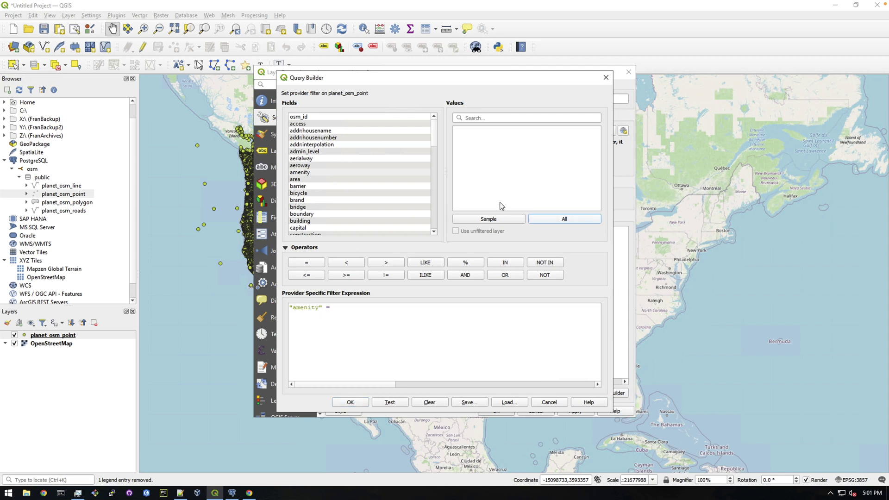
click(562, 219)
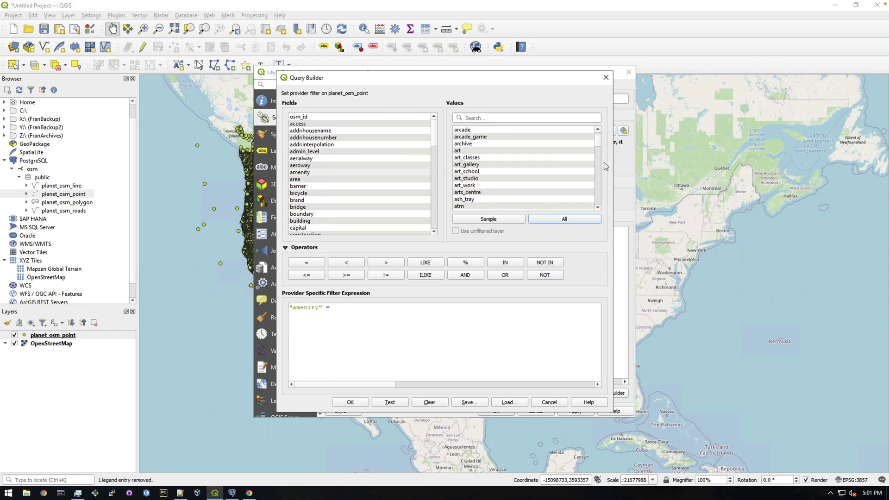
drag(598, 140, 592, 182)
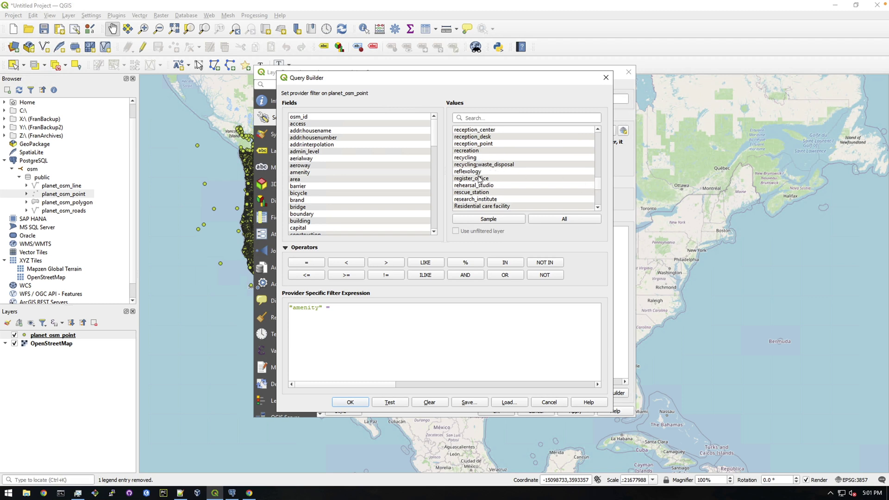
click(598, 129)
click(598, 129)
click(597, 130)
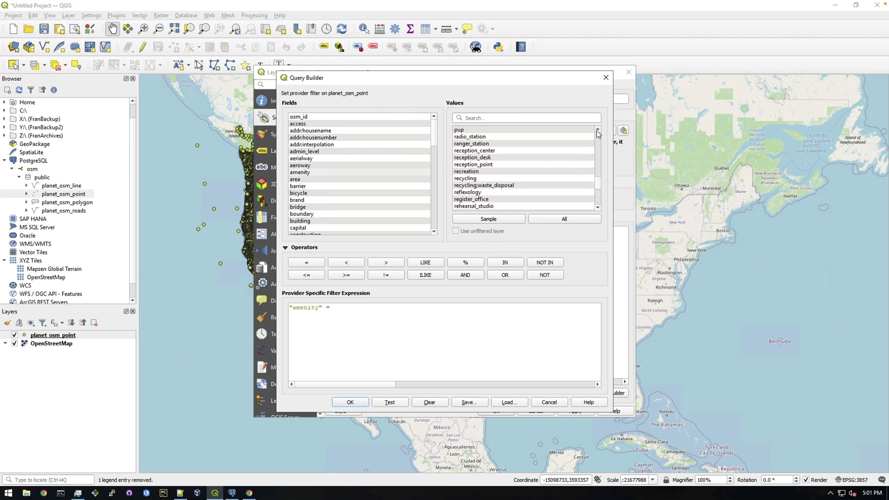
click(598, 208)
click(597, 208)
click(598, 207)
click(598, 208)
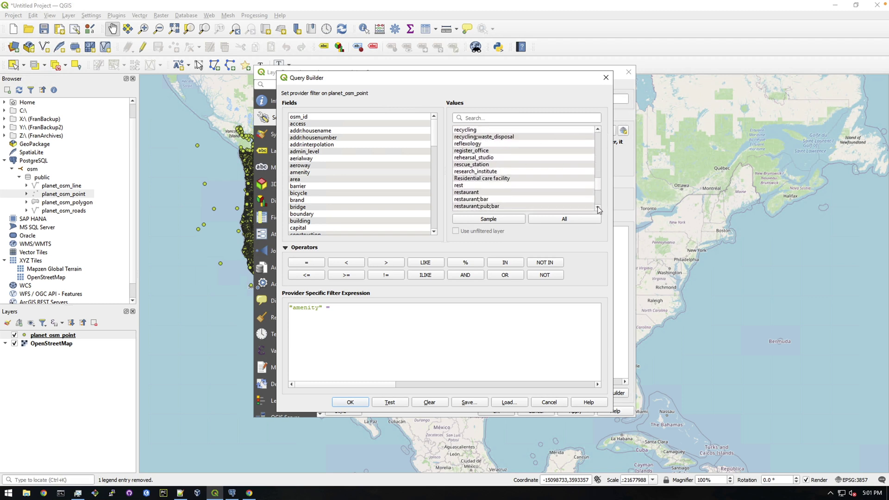
click(597, 208)
click(598, 208)
click(598, 208)
click(491, 186)
double_click(491, 187)
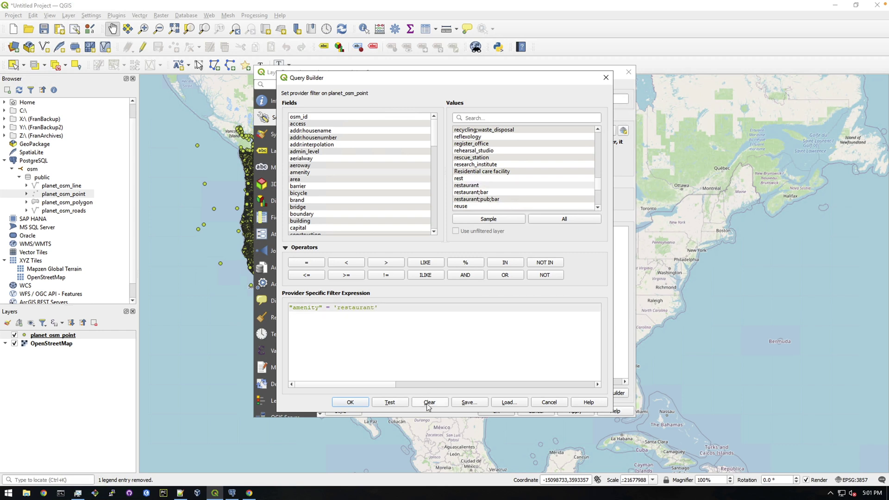
- Test the filter (31822 rows) and apply it to planet_osm_point
click(401, 404)
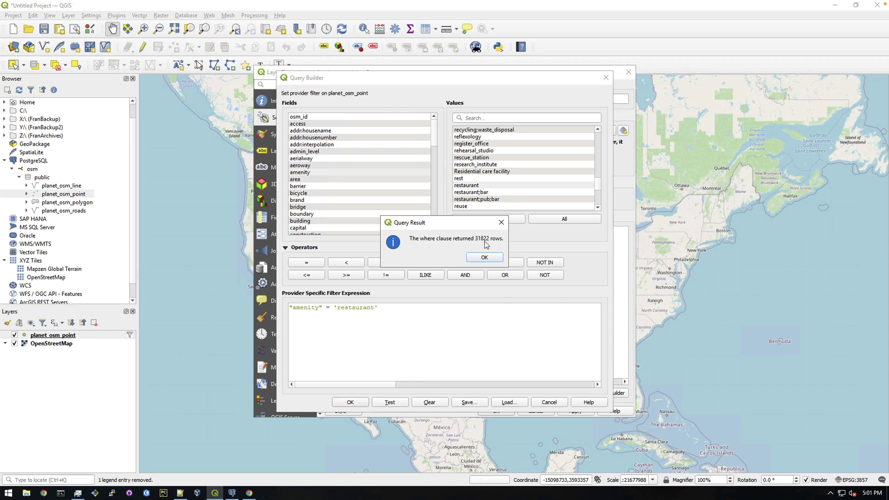
click(484, 258)
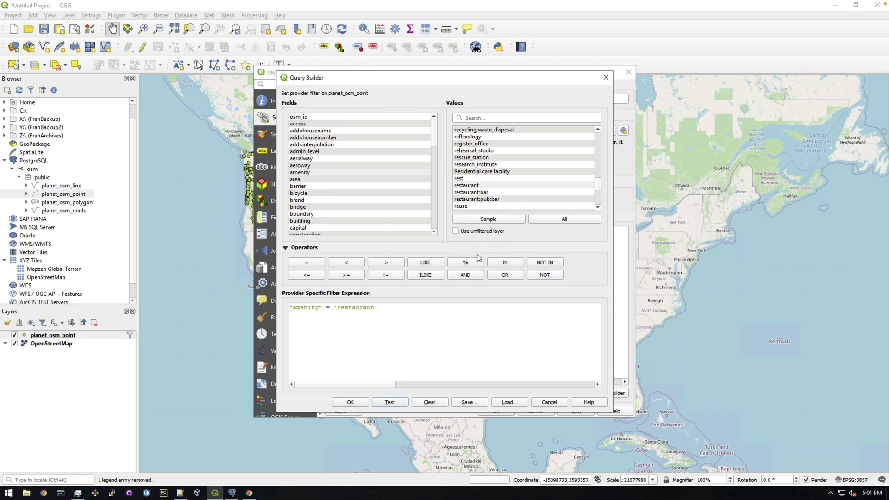
click(350, 402)
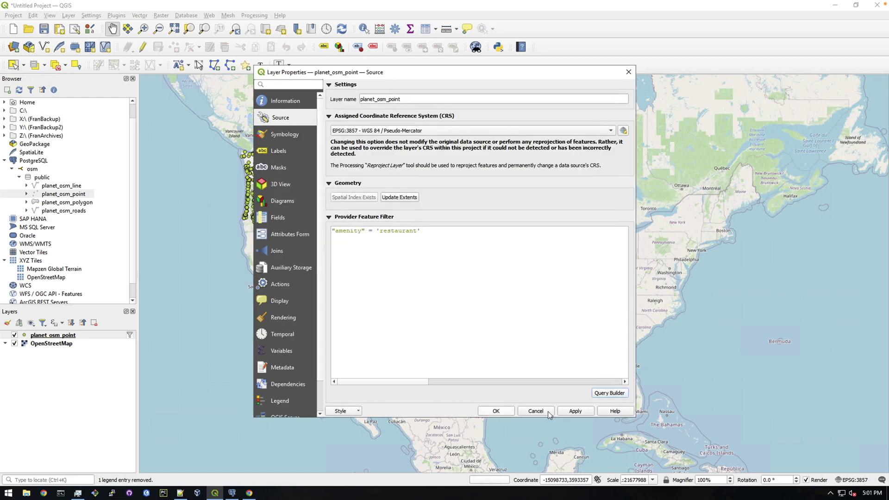
click(496, 411)
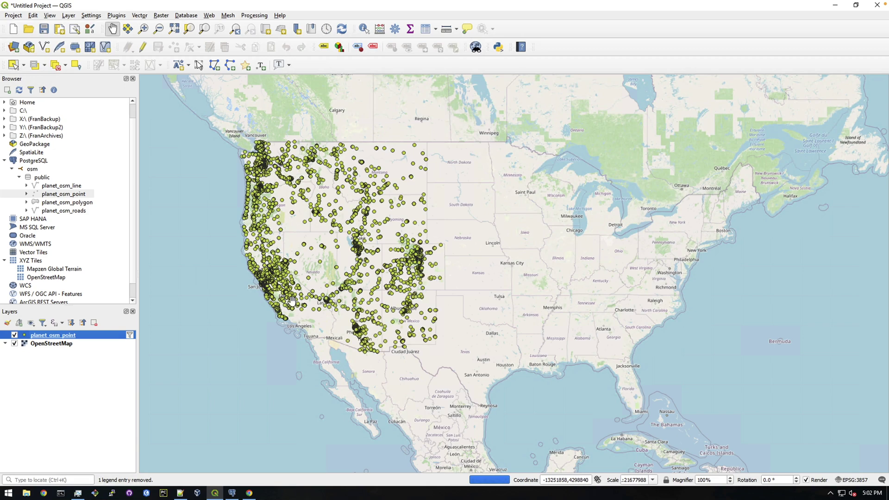
- Zoom the map in on southern California to about 1:1679344
scroll(298, 292, up, 1)
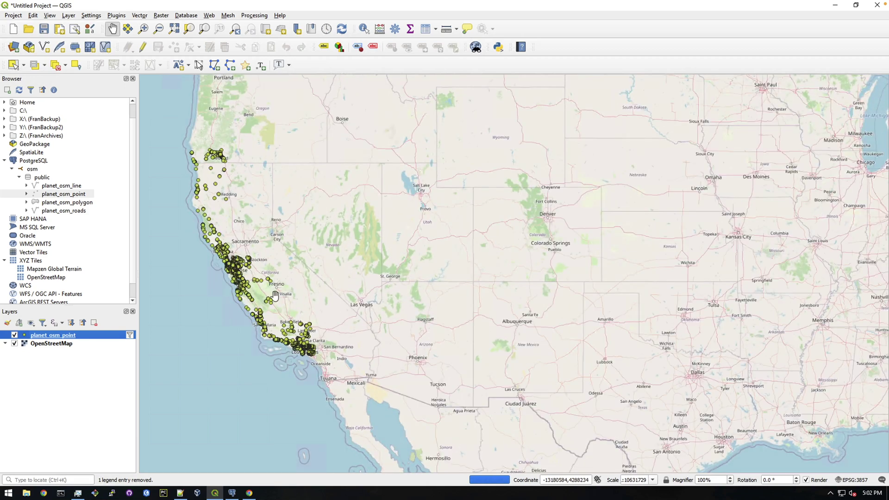
scroll(304, 335, up, 3)
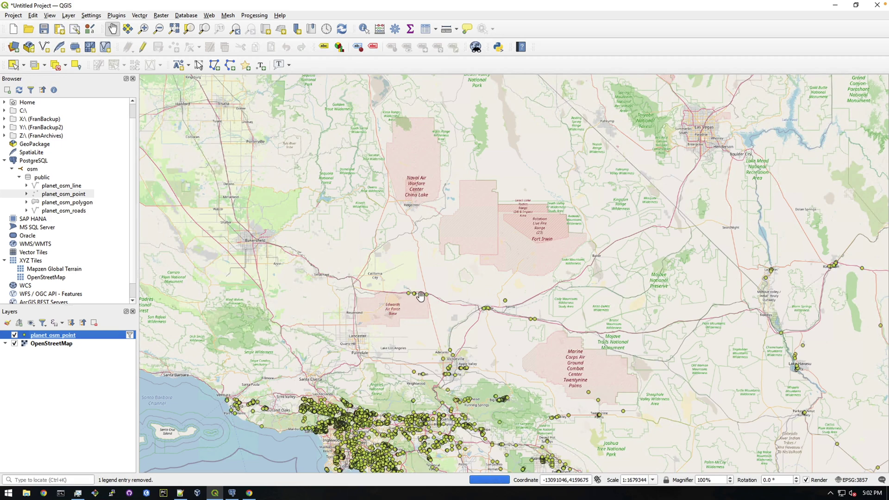
- Identify the Pizza Hut point, two overlapping points and The Palms Restaurant to view attributes
click(364, 29)
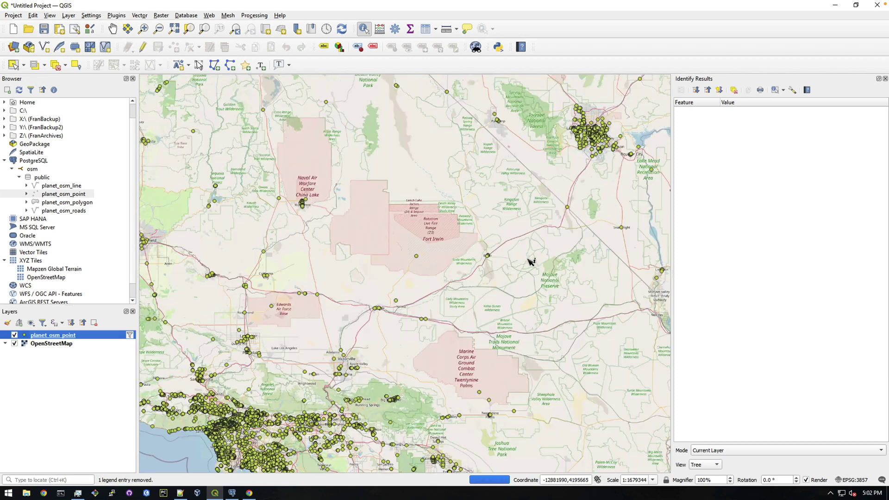
click(417, 258)
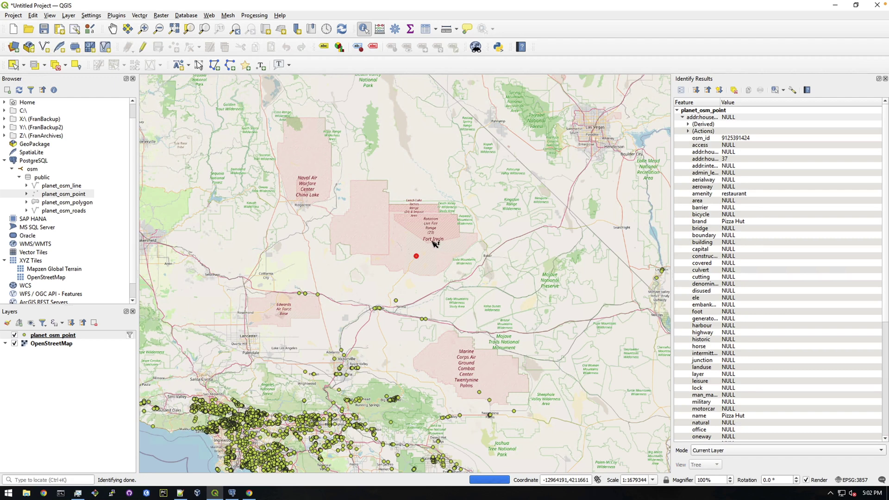
click(426, 319)
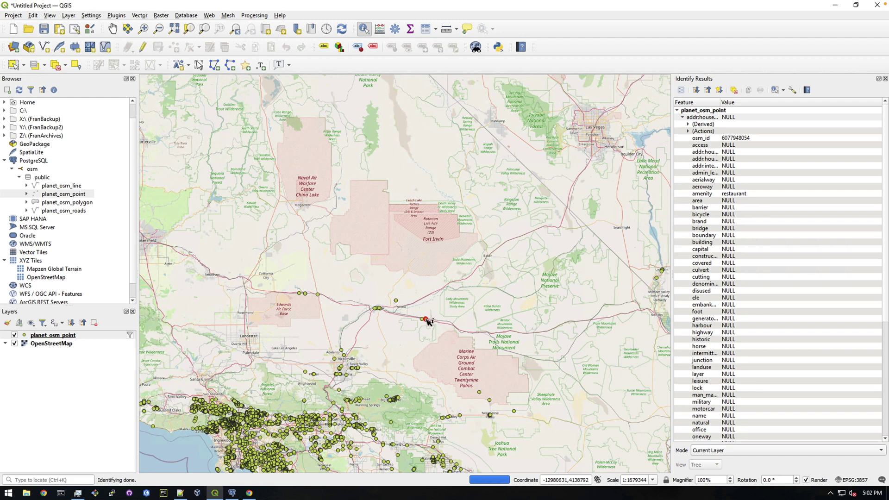
click(424, 319)
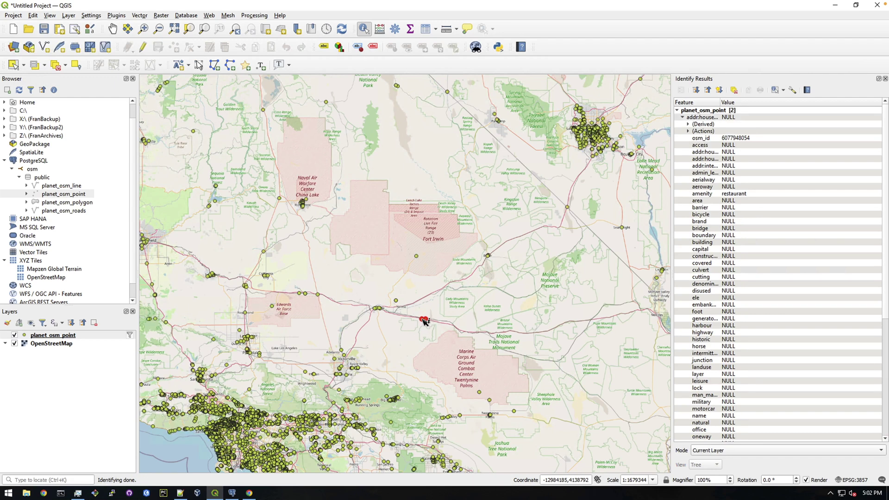
click(515, 412)
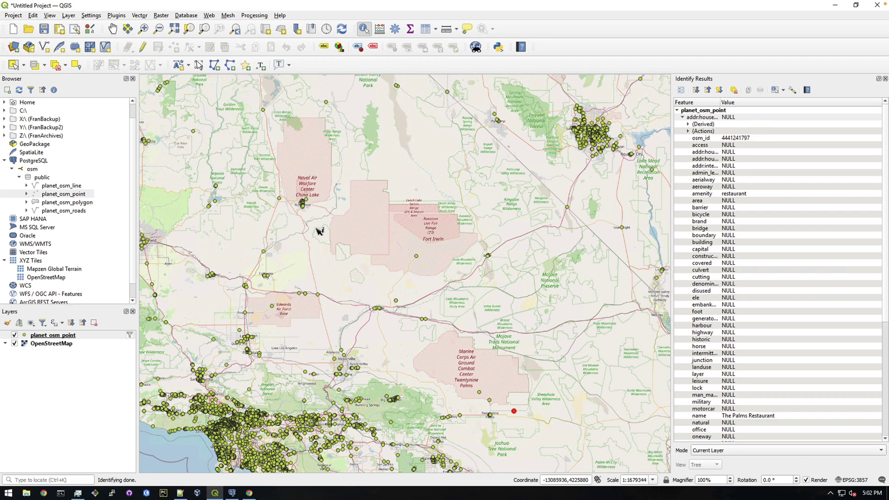
click(232, 493)
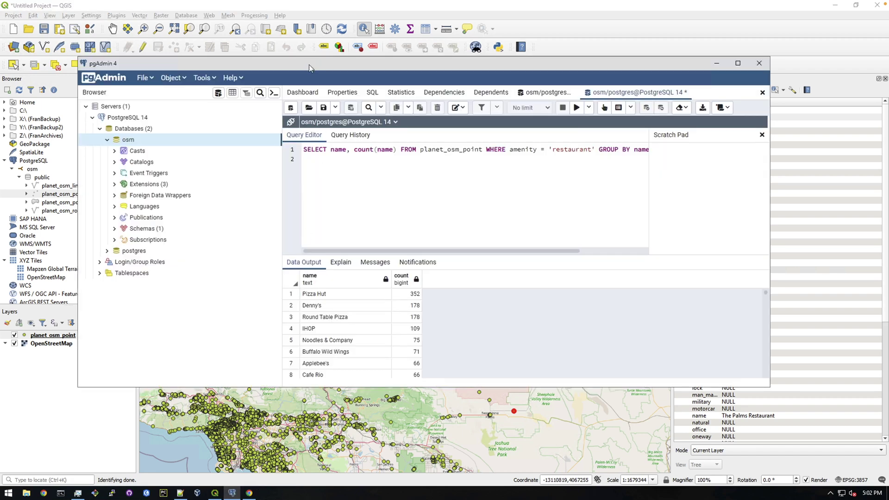
- Run the restaurant count-by-name query in pgAdmin, led by Pizza Hut at 352, and scroll the results
drag(309, 62, 304, 67)
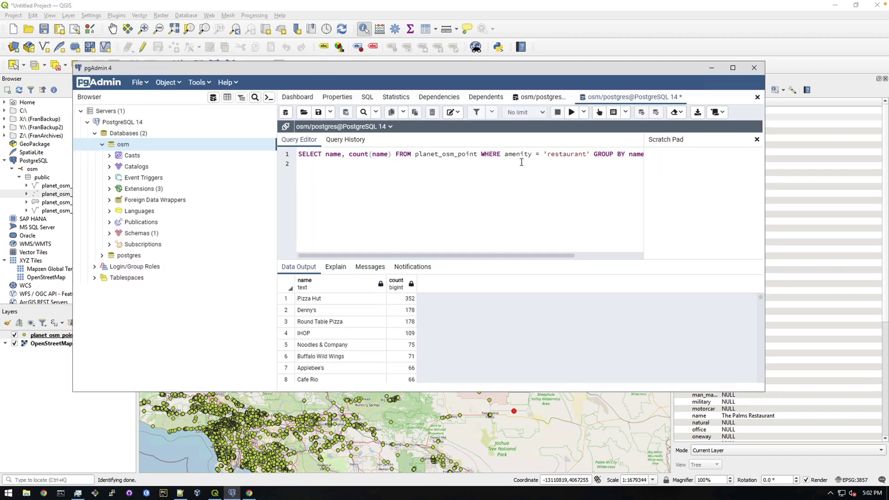
click(571, 112)
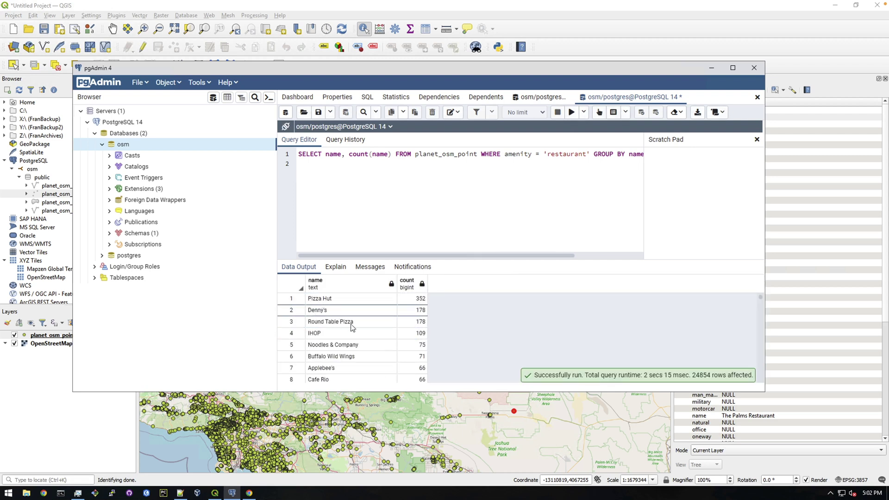
scroll(364, 347, down, 1)
scroll(364, 348, down, 4)
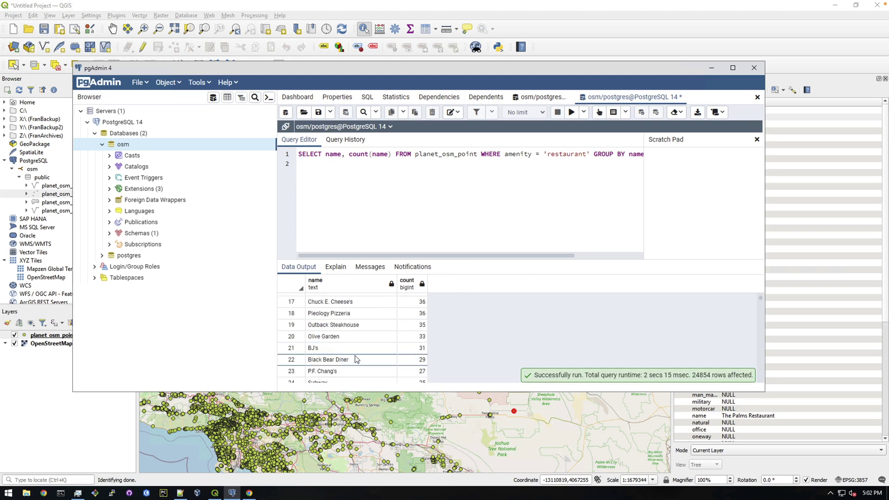
click(711, 67)
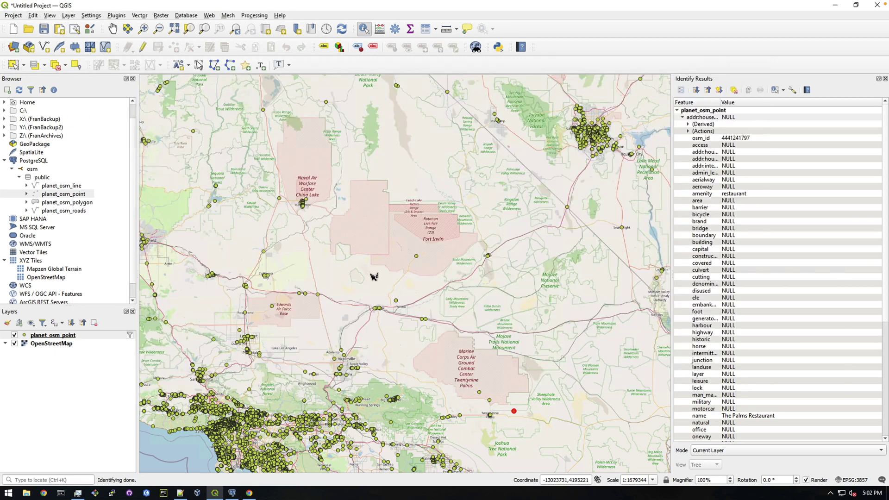
click(180, 493)
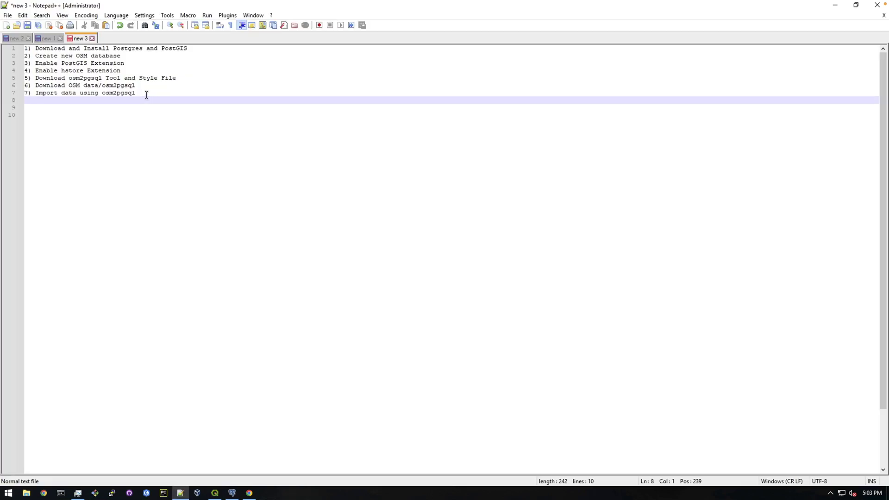
- Highlight Postgres and PostGIS in the first install step of the checklist
drag(37, 50, 137, 45)
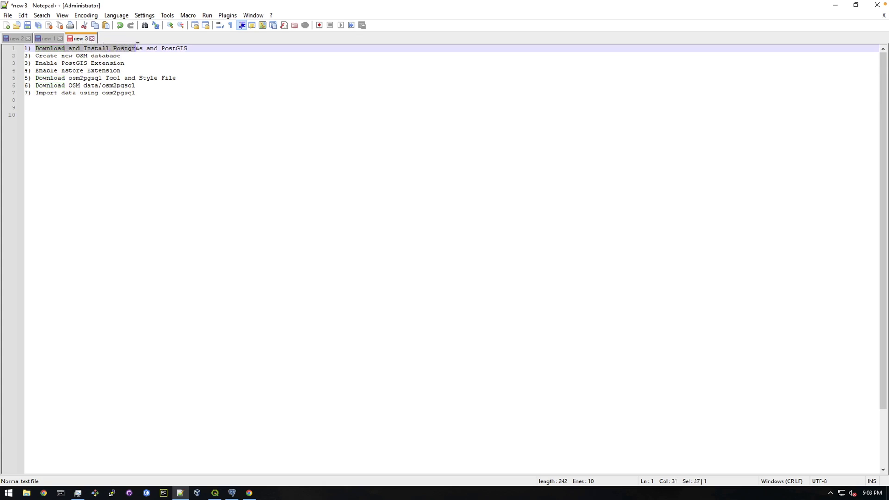
double_click(122, 48)
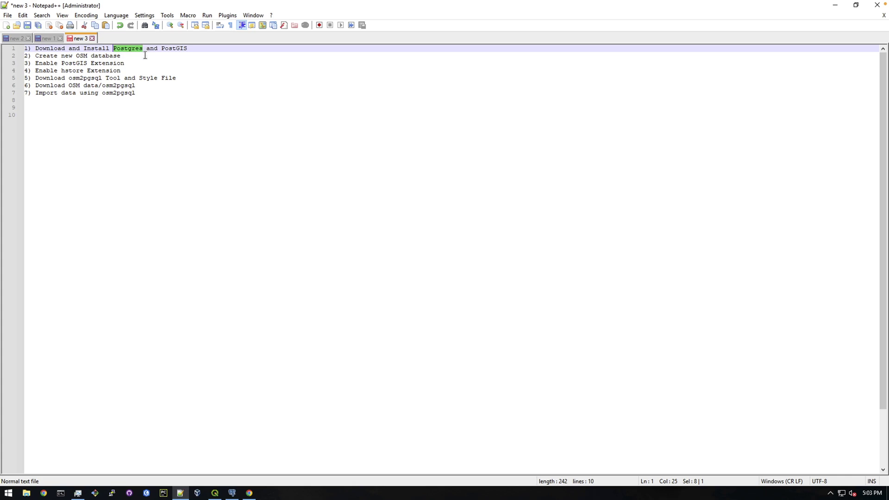
click(124, 48)
drag(113, 48, 178, 48)
click(159, 49)
drag(187, 49, 162, 48)
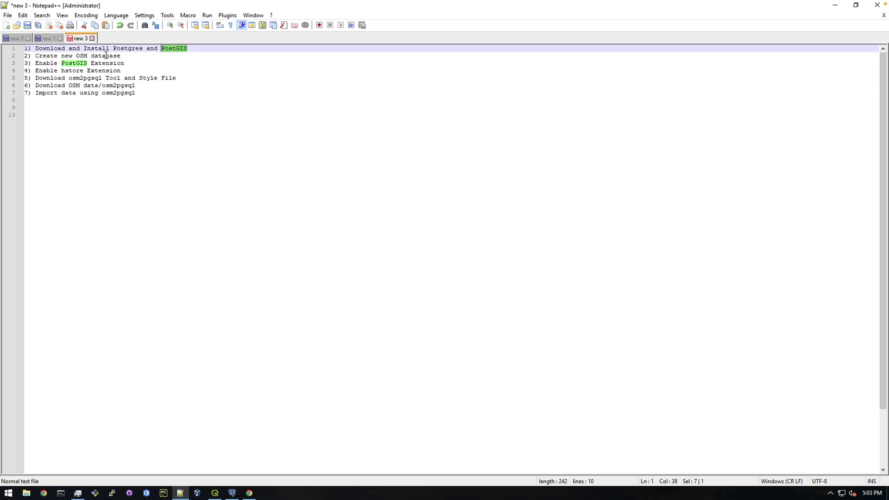
- Highlight the Enable PostGIS Extension step and osm2pgsql in step 5
click(233, 493)
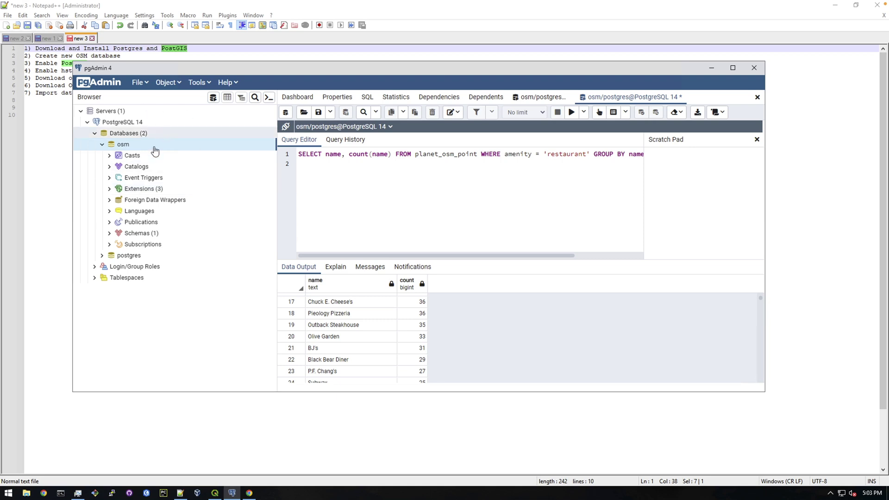
click(51, 65)
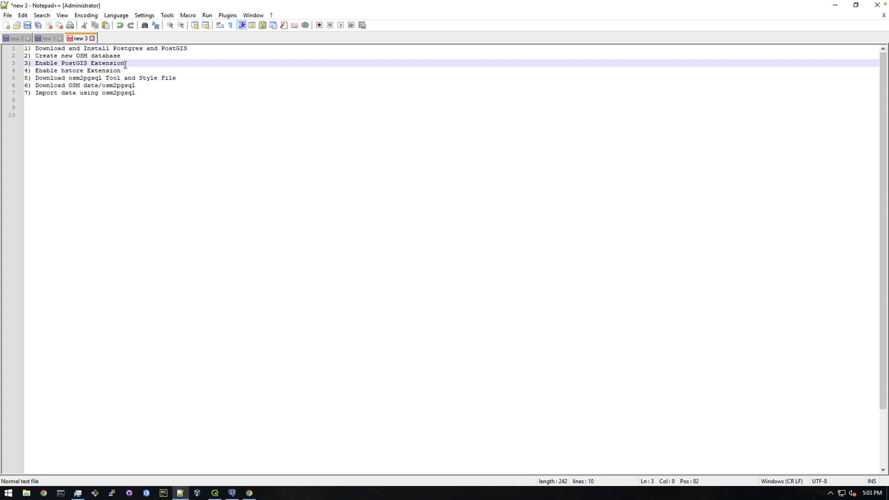
drag(121, 56, 63, 71)
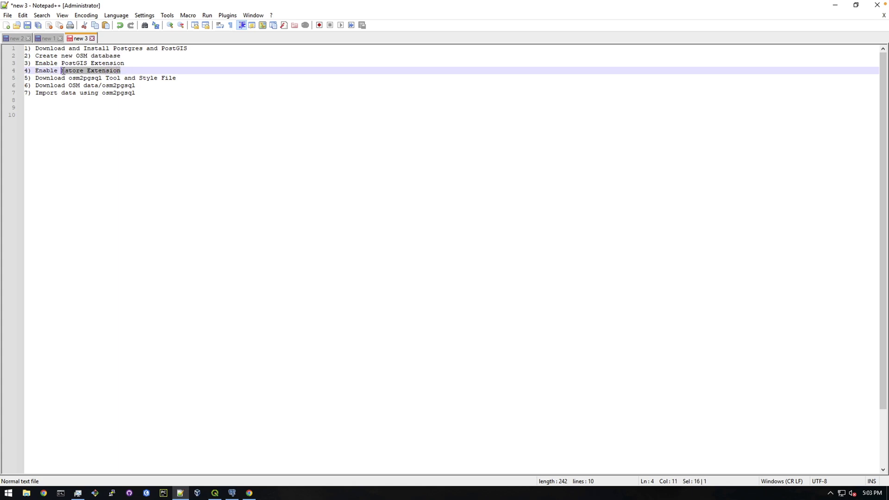
drag(61, 79, 87, 79)
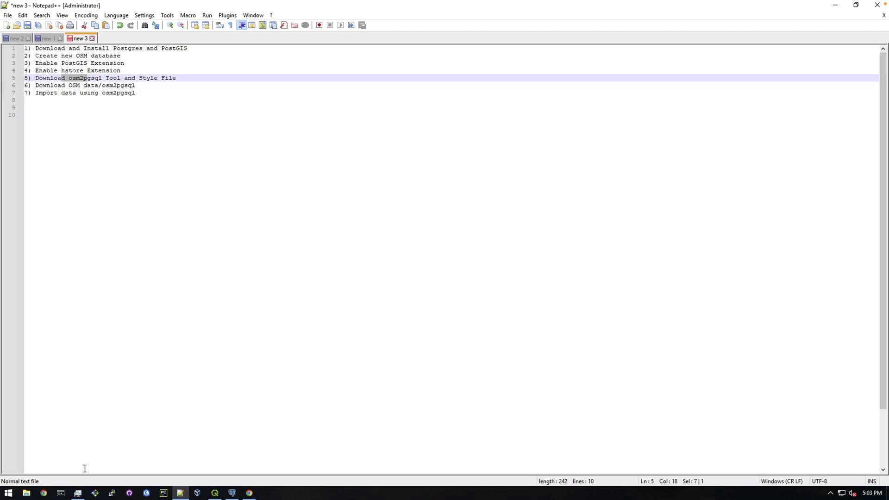
click(250, 493)
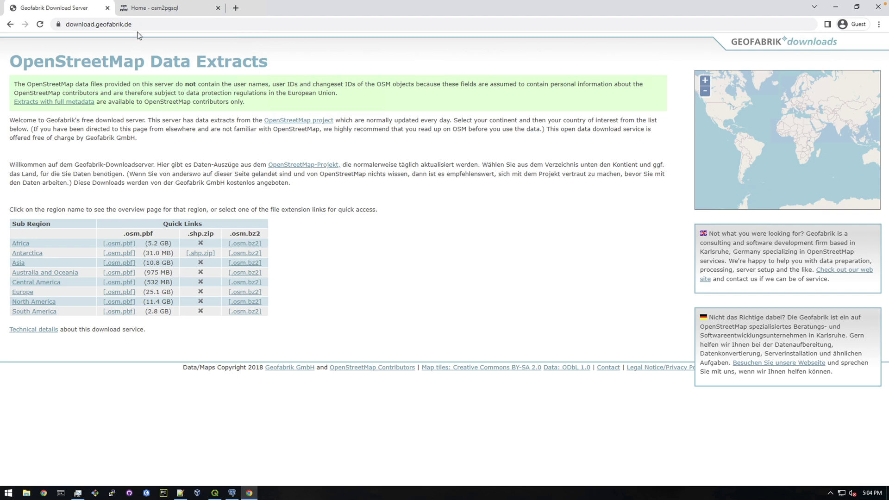
- Glance at the osm2pgsql home page, then highlight Geofabrik's OpenStreetMap Data Extracts heading
click(143, 10)
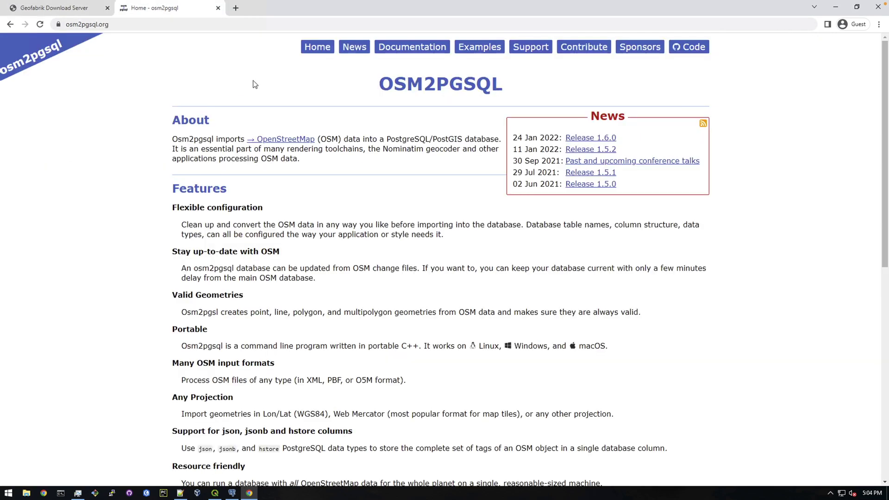
click(48, 12)
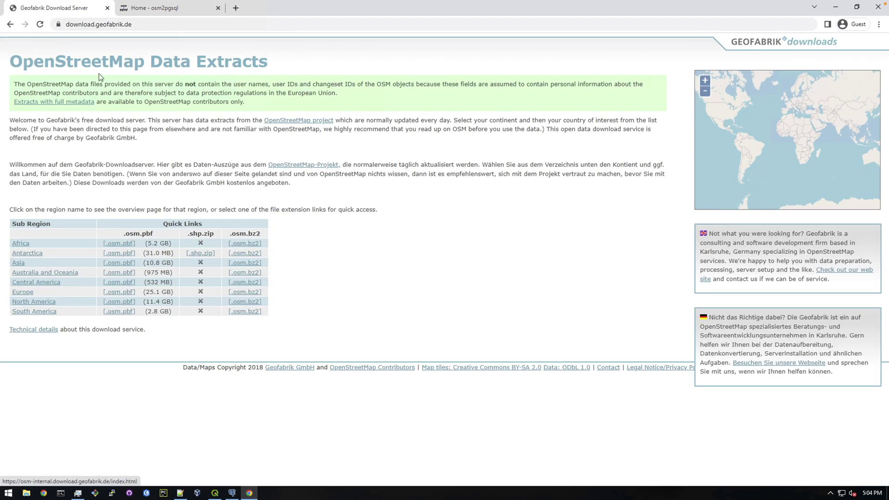
drag(273, 64, 41, 60)
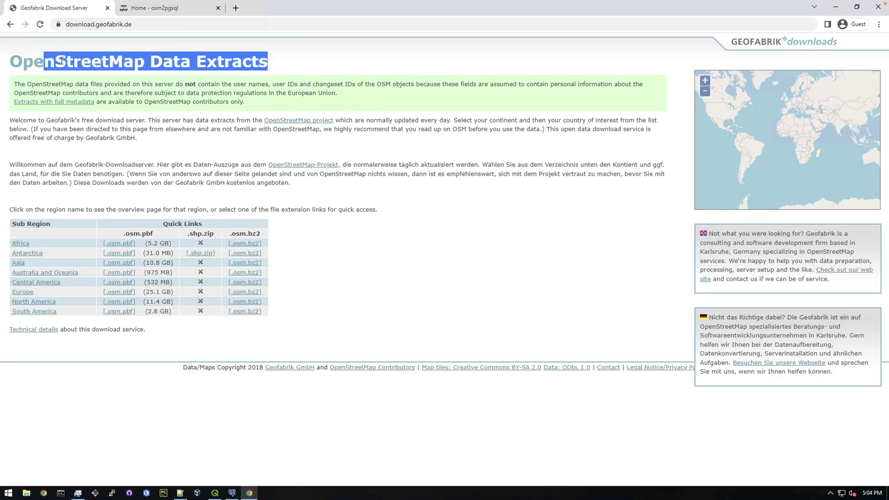
click(176, 152)
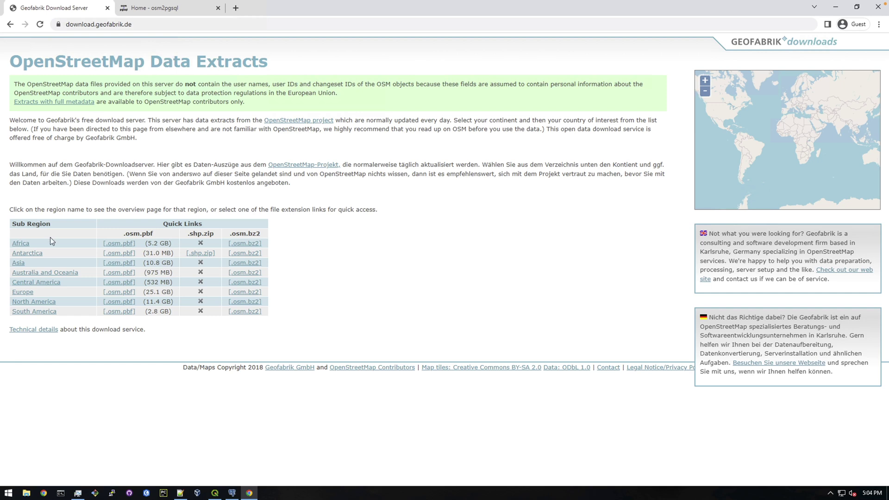
click(179, 492)
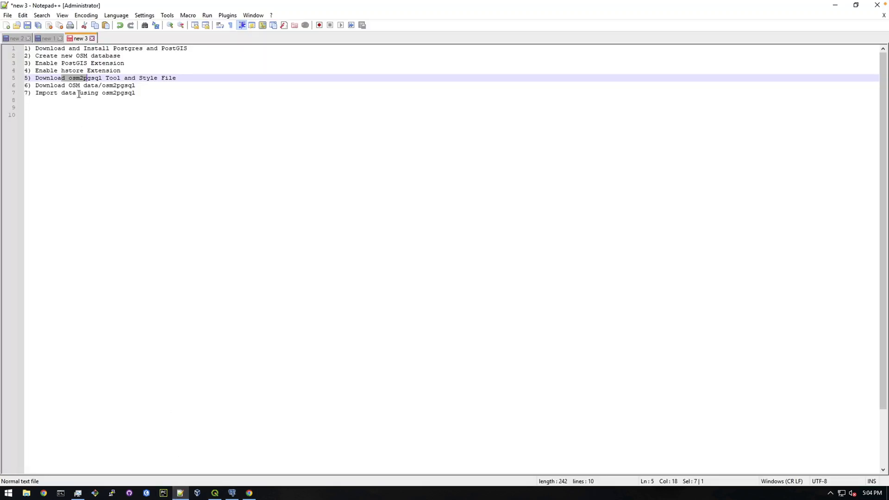
- Point to step 6 on downloading OSM data, then return to pgAdmin's query results
click(92, 85)
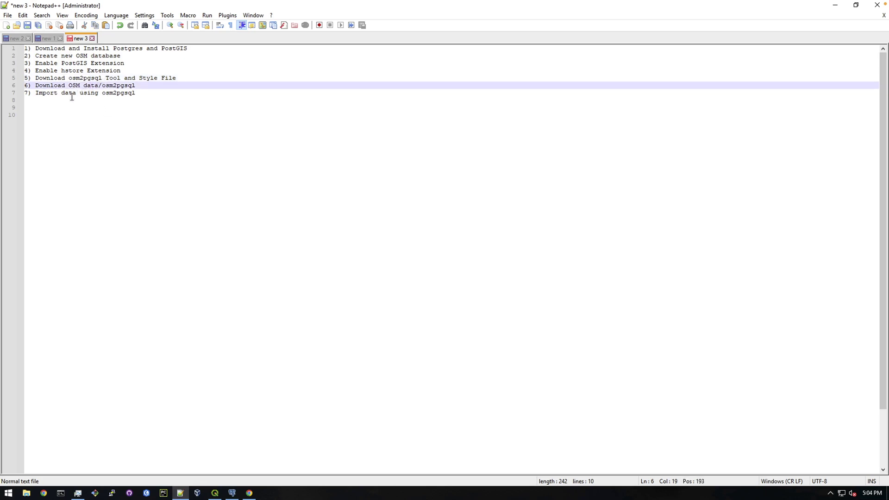
click(232, 493)
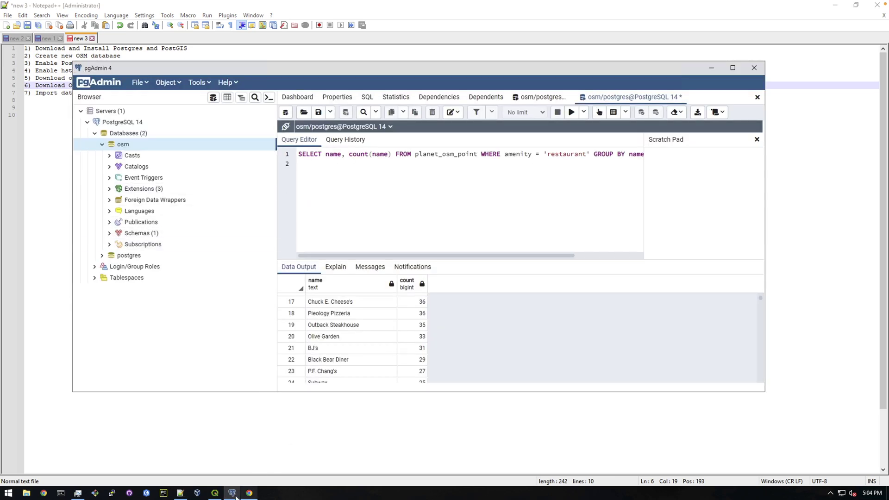
- Return to the QGIS restaurant map showing The Palms Restaurant's identify results
click(215, 494)
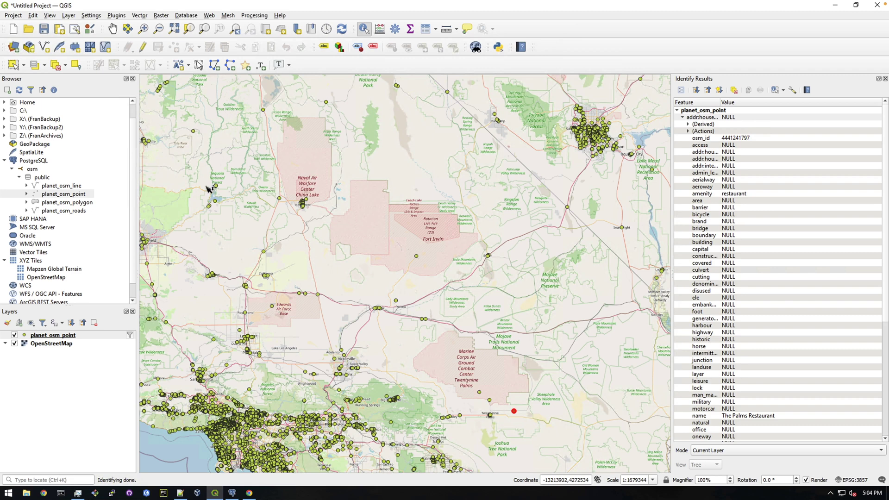